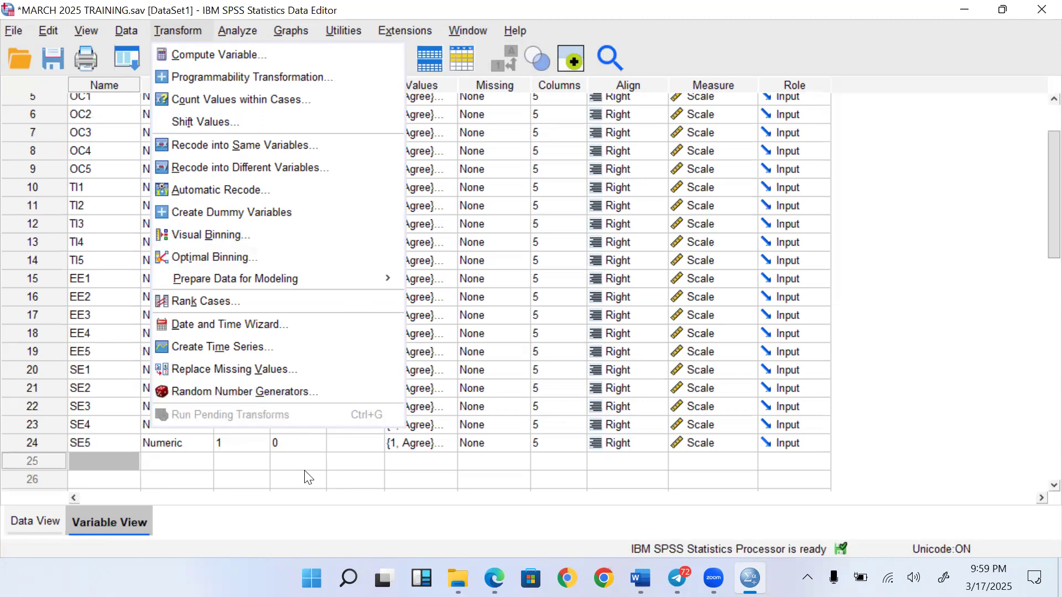
# Open Compute Variable and clear the numeric expression for the target variable OC
pyautogui.click(1040, 218)
pyautogui.scroll(2, 1038, 182)
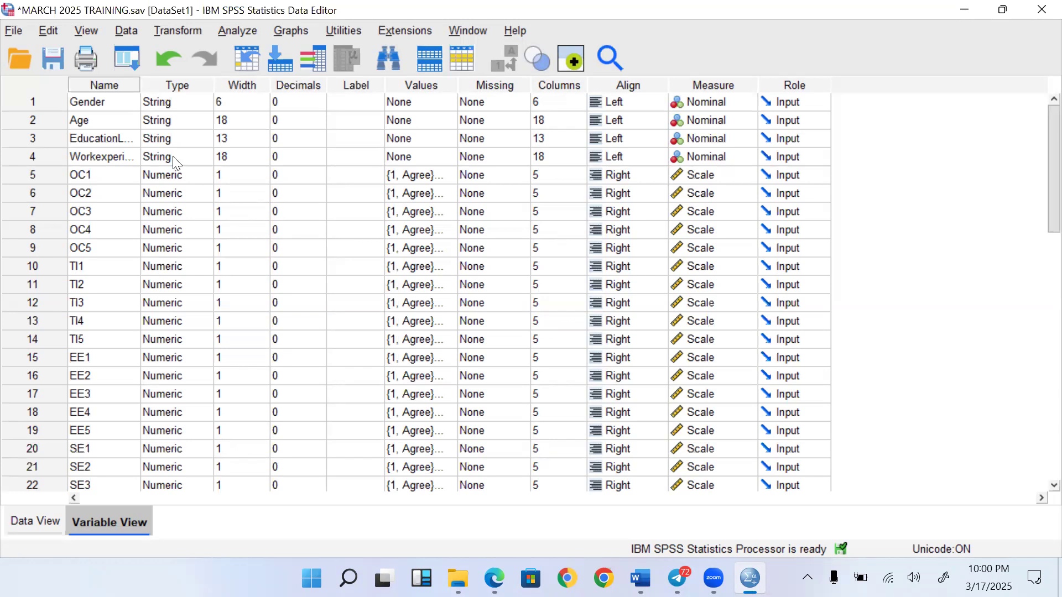
pyautogui.click(169, 28)
pyautogui.click(181, 50)
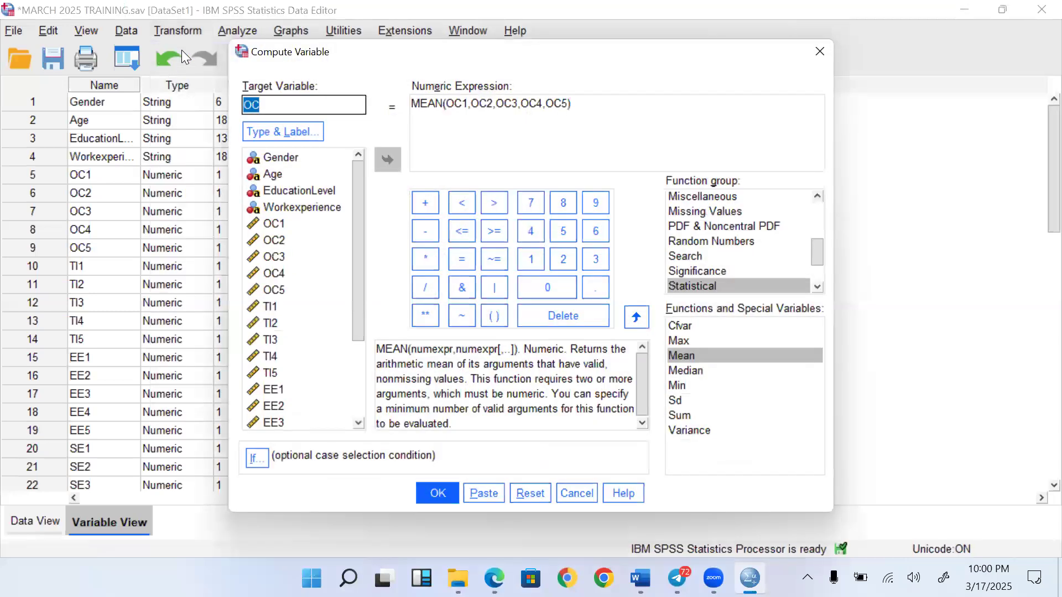
pyautogui.click(571, 103)
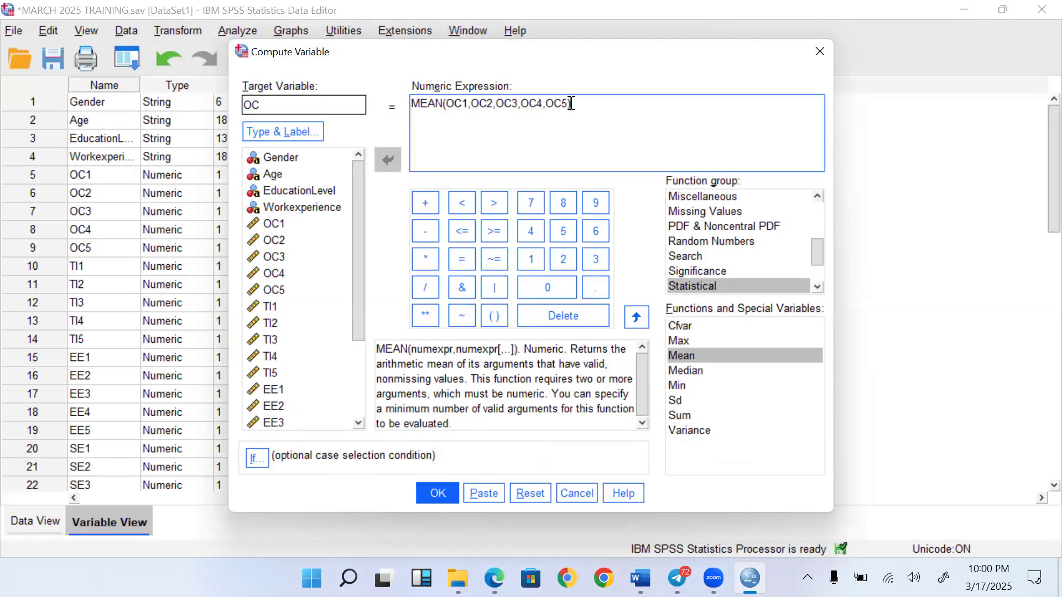
pyautogui.rightClick(421, 105)
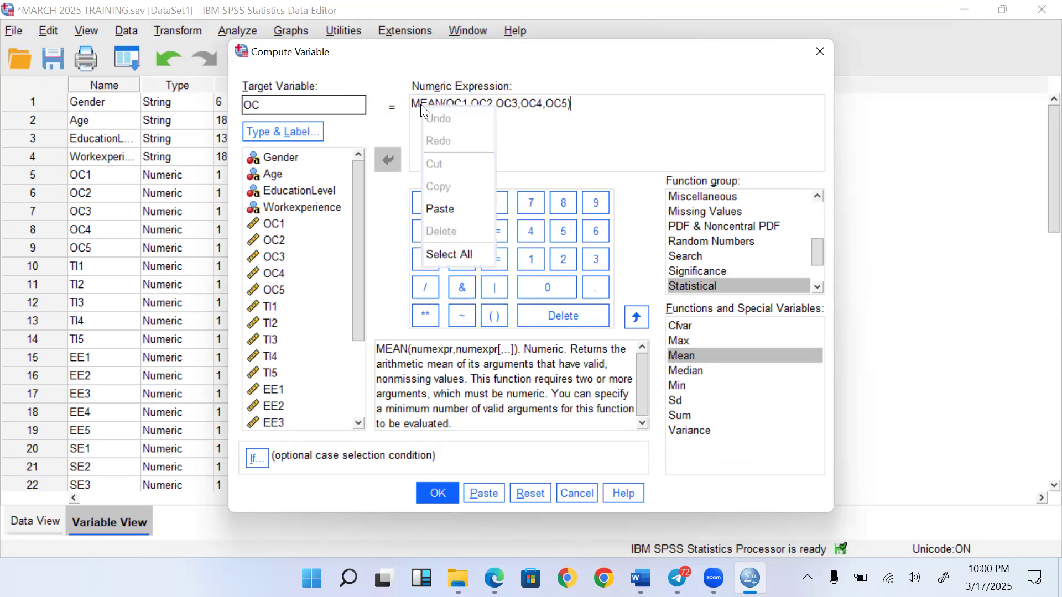
pyautogui.click(541, 116)
pyautogui.press('BackSpace')
pyautogui.press('BackSpace')
pyautogui.press('BackSpace')
pyautogui.press('BackSpace')
pyautogui.press('BackSpace')
pyautogui.press('BackSpace')
pyautogui.press('BackSpace')
pyautogui.press('BackSpace')
pyautogui.press('BackSpace')
pyautogui.press('BackSpace')
pyautogui.press('BackSpace')
pyautogui.press('BackSpace')
pyautogui.press('BackSpace')
pyautogui.press('BackSpace')
pyautogui.press('BackSpace')
pyautogui.press('BackSpace')
pyautogui.press('BackSpace')
pyautogui.press('BackSpace')
pyautogui.press('BackSpace')
pyautogui.press('BackSpace')
pyautogui.press('BackSpace')
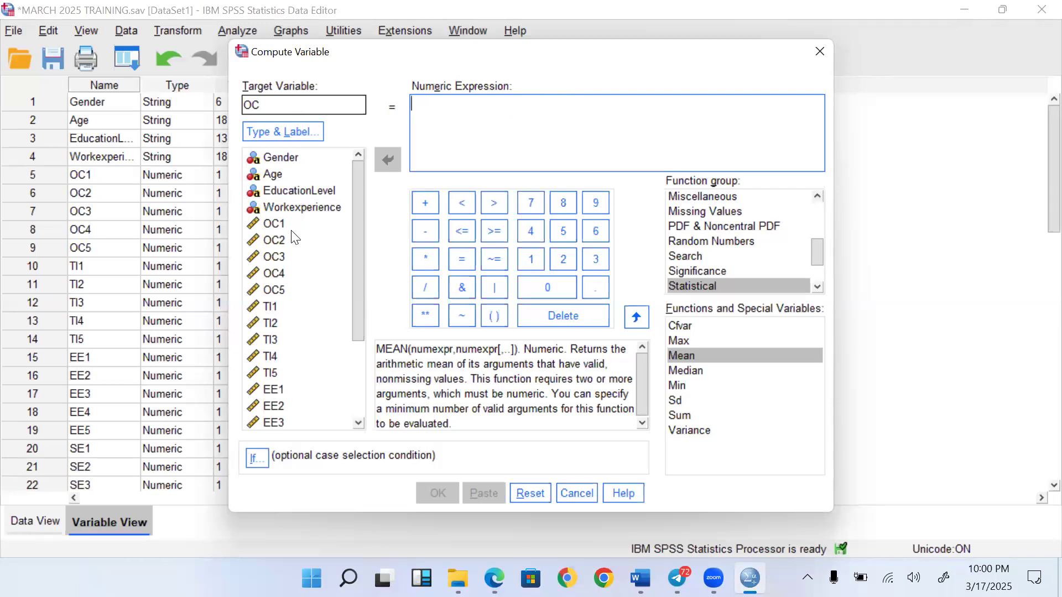
# Insert the Mean function from the Statistical function group into the numeric expression
pyautogui.click(268, 107)
pyautogui.click(432, 109)
pyautogui.click(821, 219)
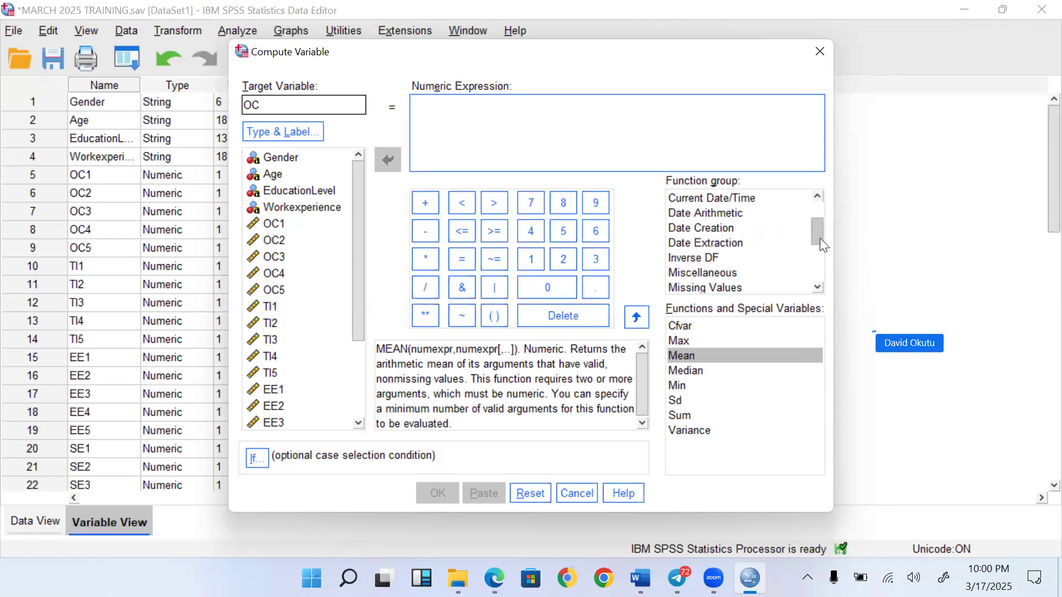
pyautogui.moveTo(819, 238); pyautogui.dragTo(820, 262)
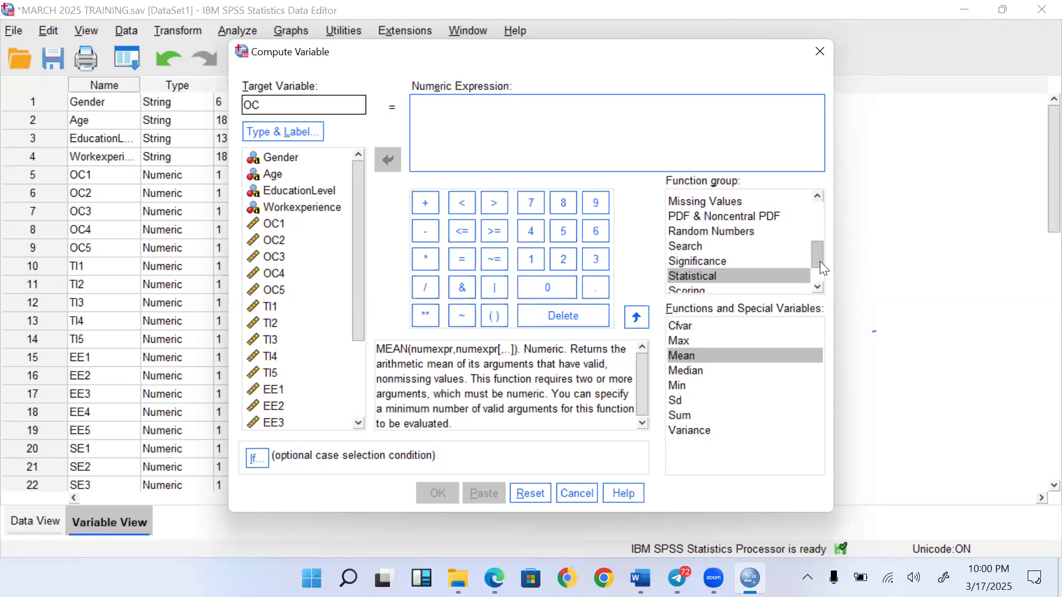
pyautogui.click(733, 275)
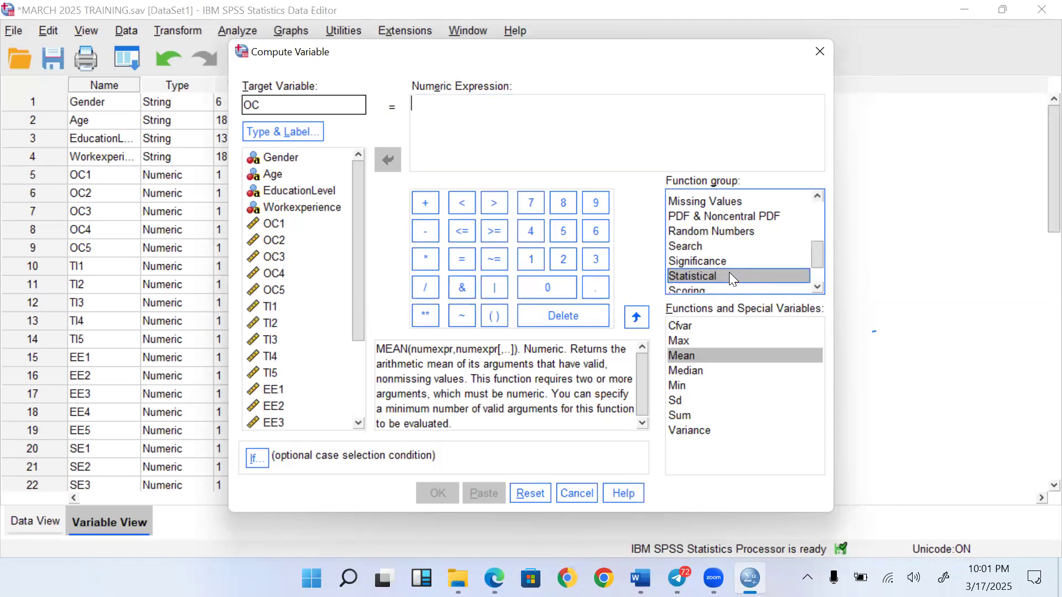
pyautogui.click(683, 357)
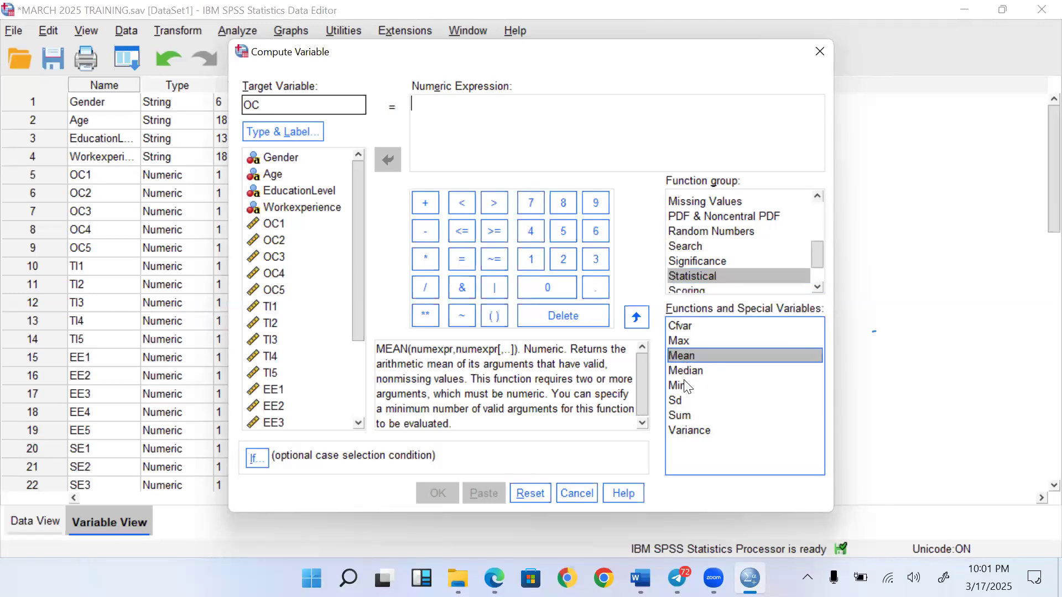
pyautogui.click(706, 357)
pyautogui.doubleClick(690, 356)
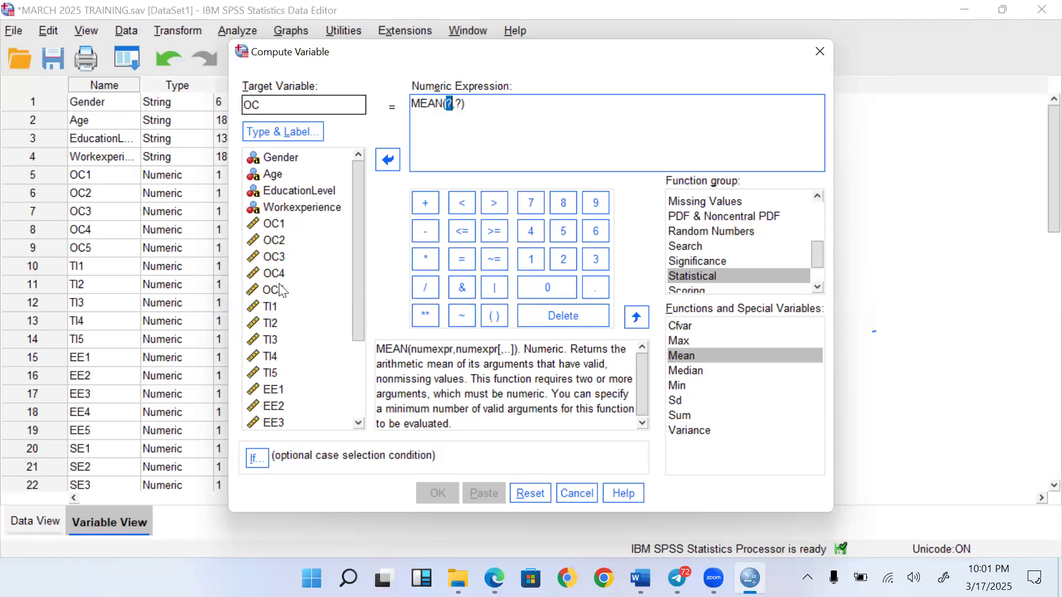
# Fill the two MEAN argument placeholders with the variables OC1 and OC2
pyautogui.click(267, 225)
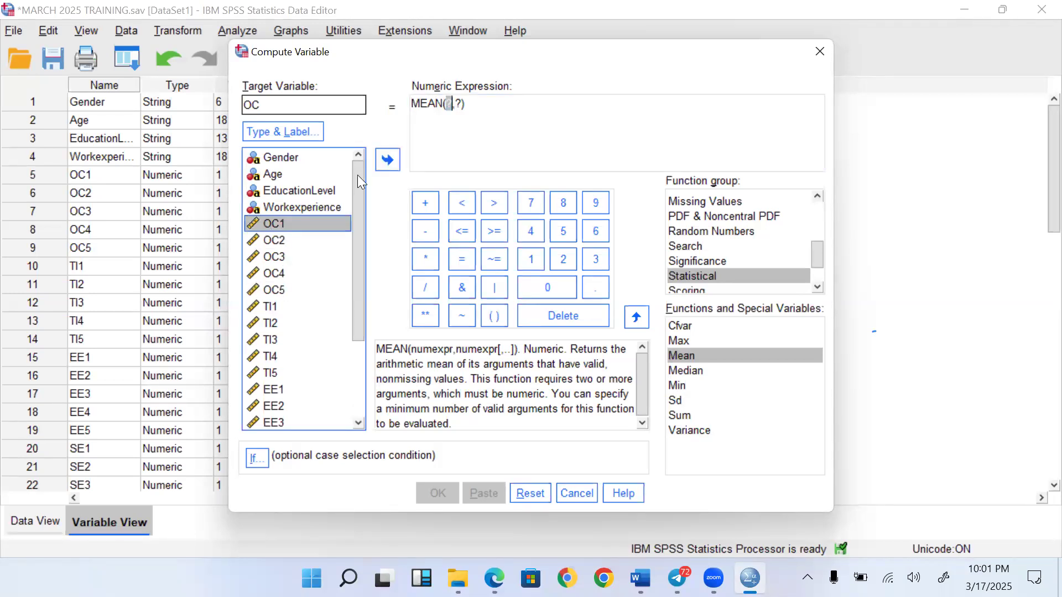
pyautogui.click(387, 166)
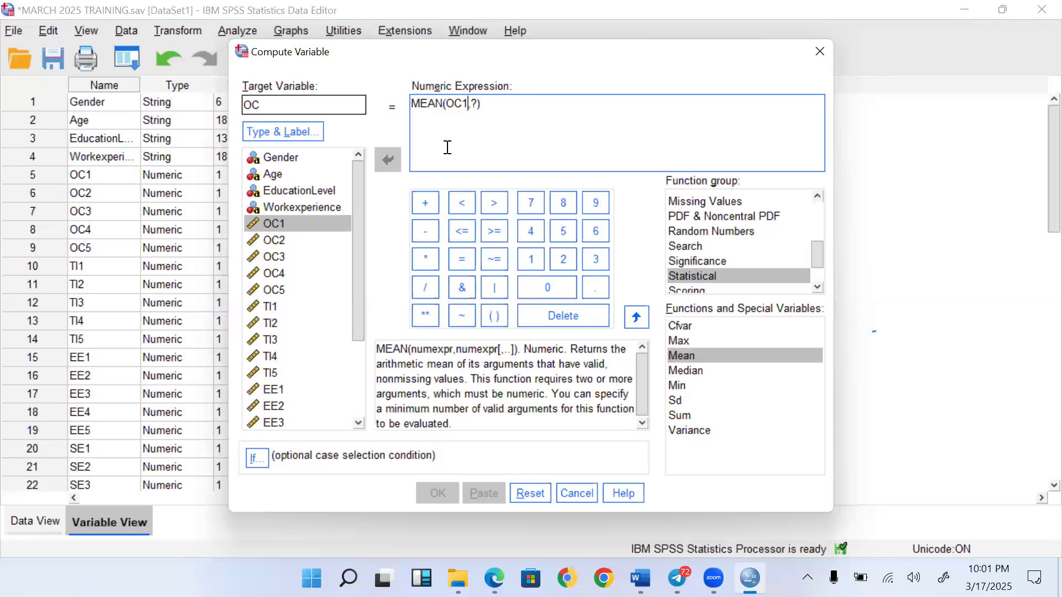
pyautogui.doubleClick(476, 104)
pyautogui.doubleClick(476, 104)
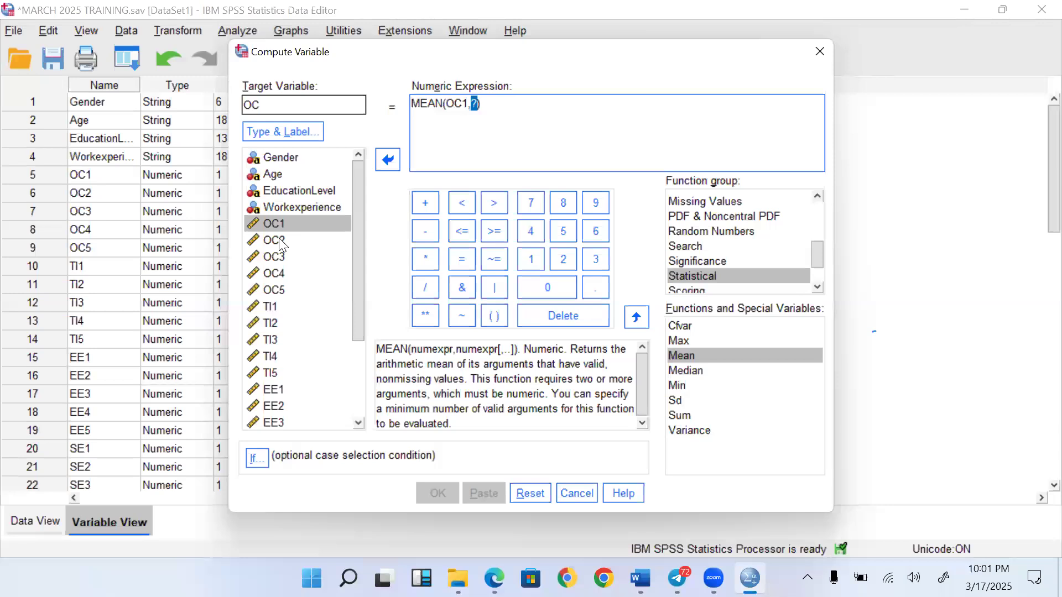
pyautogui.click(279, 240)
pyautogui.click(388, 161)
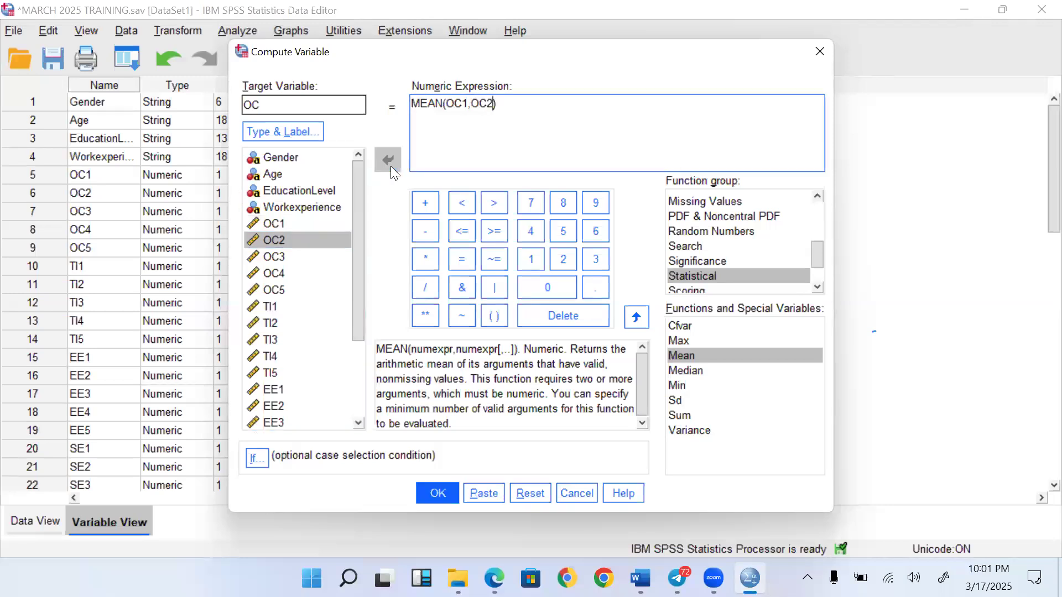
# Add OC3, OC4 and OC5 as further MEAN arguments and run the computation of OC
pyautogui.write(',oc')
pyautogui.press('BackSpace')
pyautogui.press('BackSpace')
pyautogui.write('OC')
pyautogui.write('3,')
pyautogui.write('OC3')
pyautogui.press('BackSpace')
pyautogui.write('4,OC5')
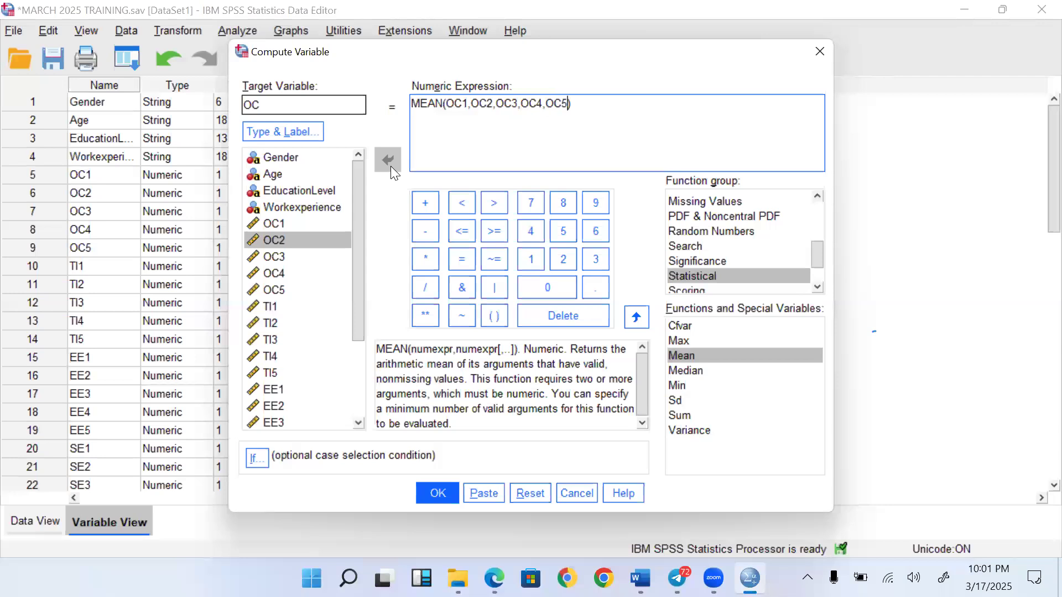
pyautogui.click(436, 494)
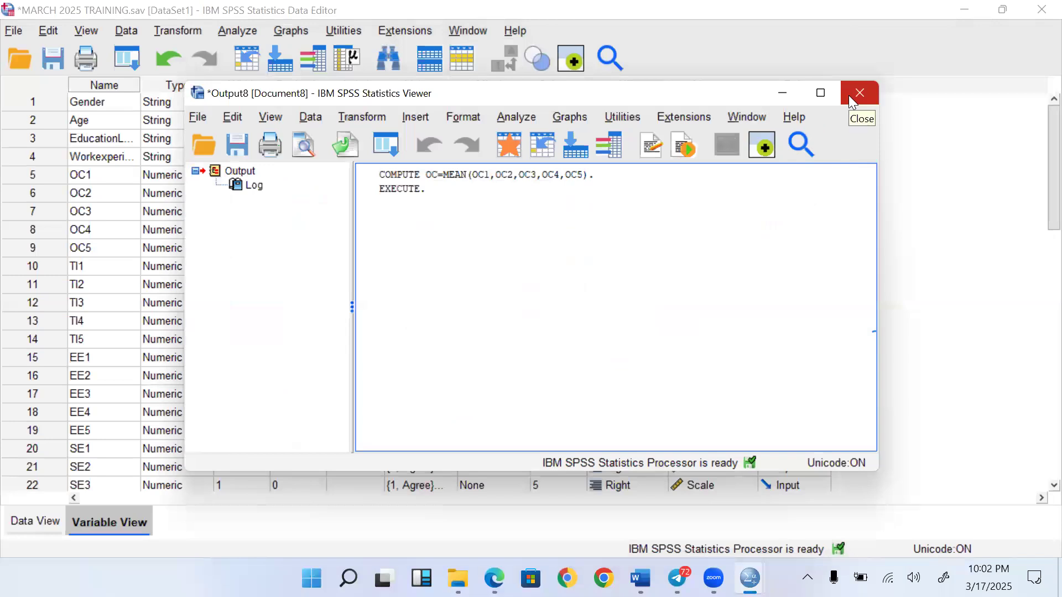
# Minimize the output viewer and inspect the new OC variable's row at the end of the variable list
pyautogui.click(793, 94)
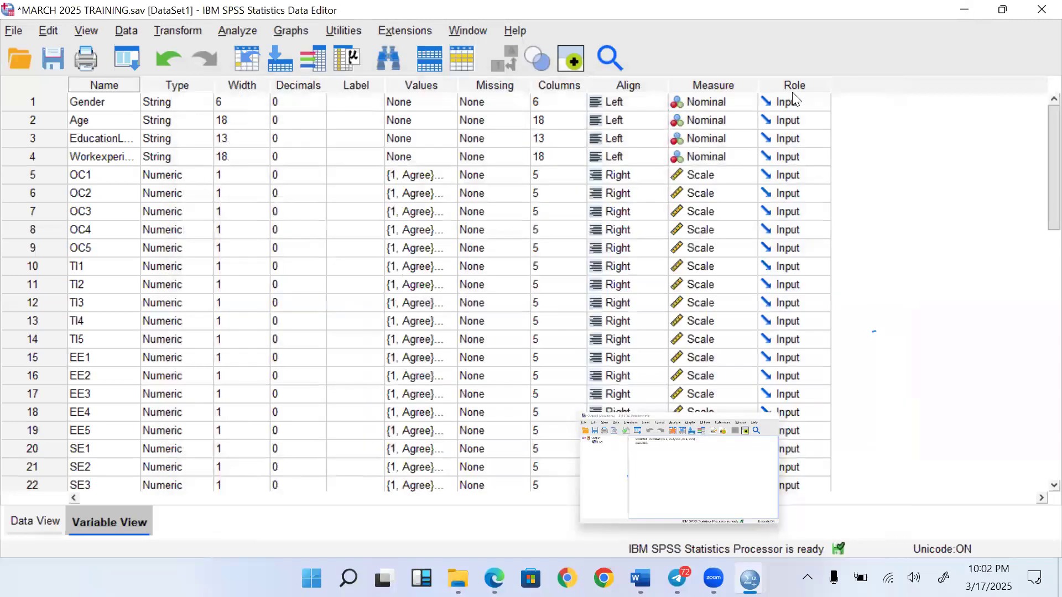
pyautogui.scroll(-4, 1039, 281)
pyautogui.scroll(-1, 1038, 280)
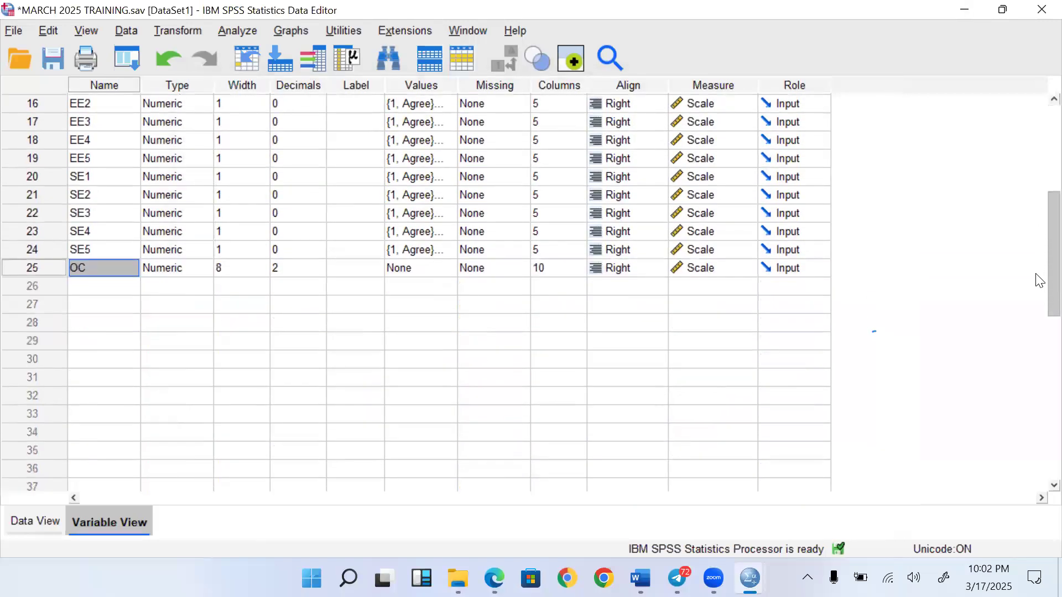
pyautogui.click(22, 269)
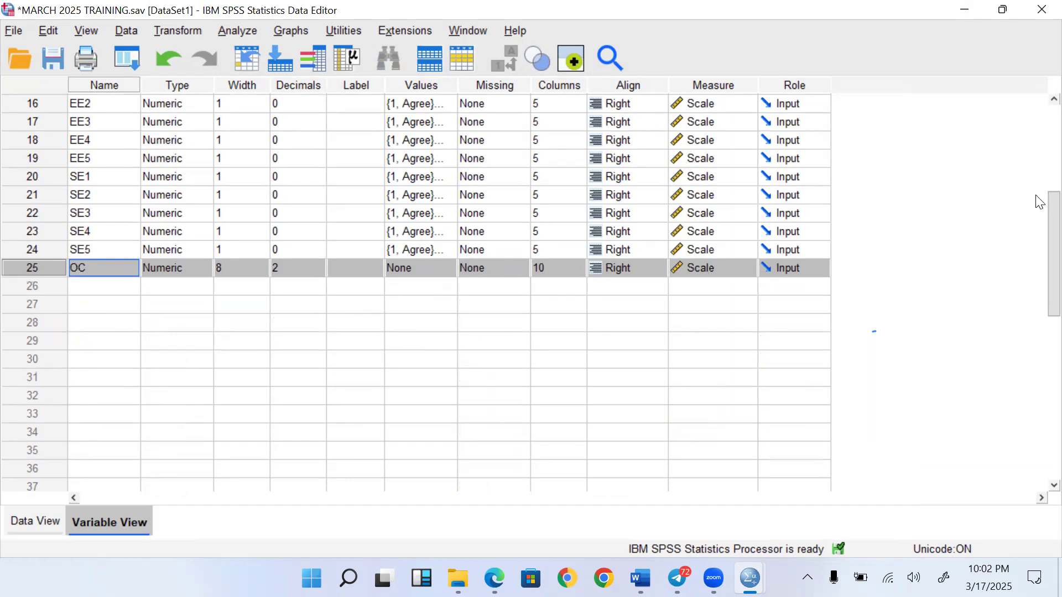
# Open Compute Variable again and set the target variable to TI
pyautogui.scroll(5, 1038, 166)
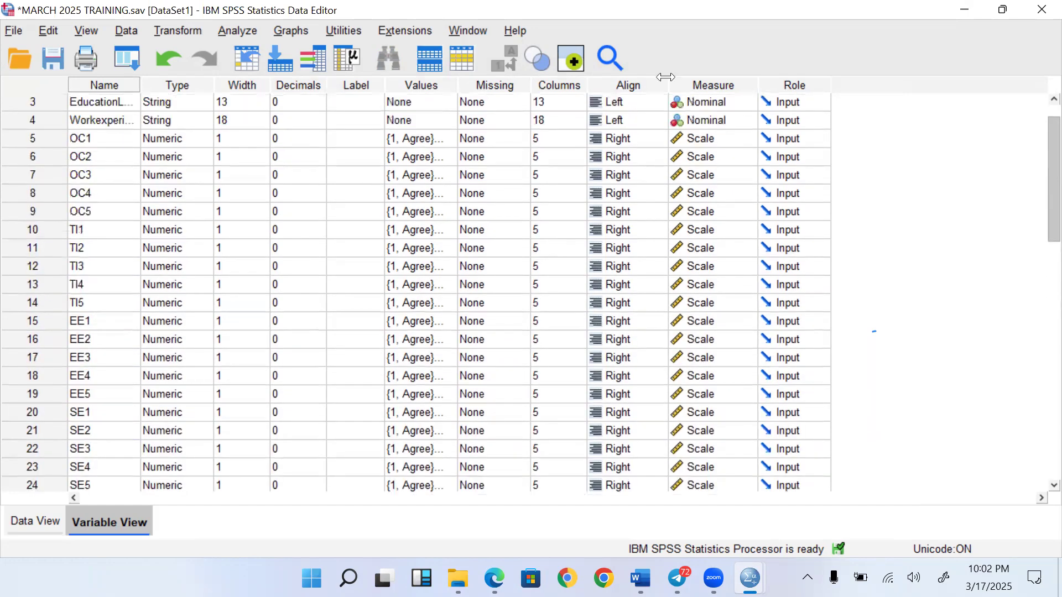
pyautogui.click(179, 31)
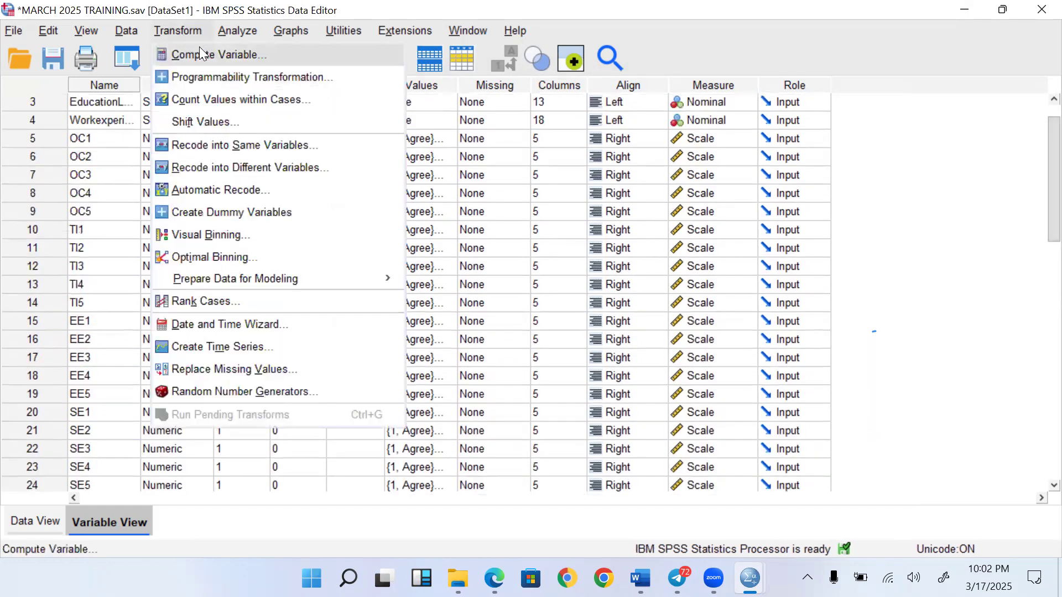
pyautogui.click(199, 49)
pyautogui.click(301, 109)
pyautogui.press('BackSpace')
pyautogui.press('BackSpace')
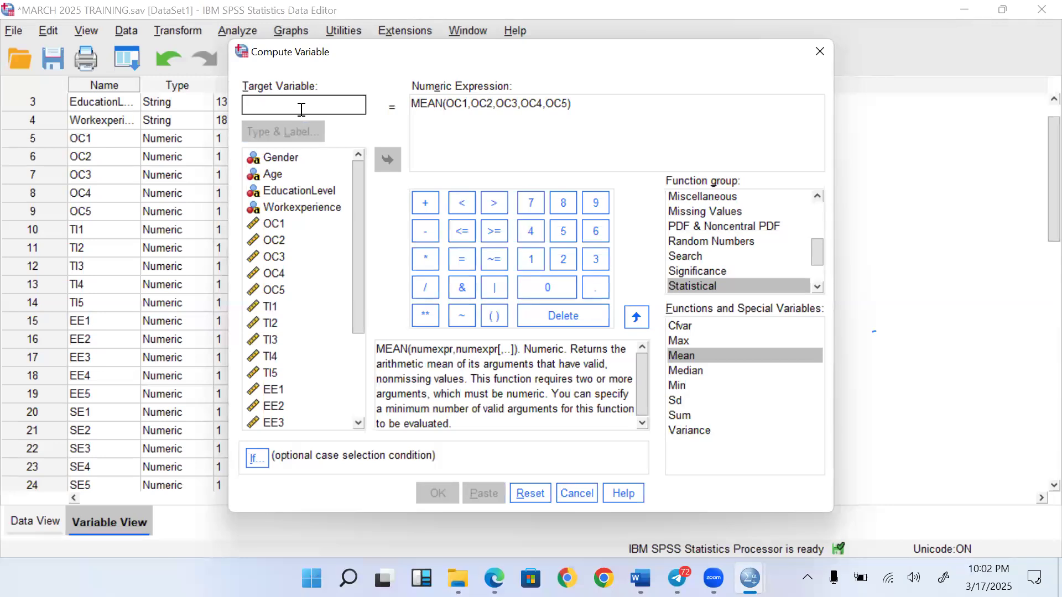
pyautogui.write('TI')
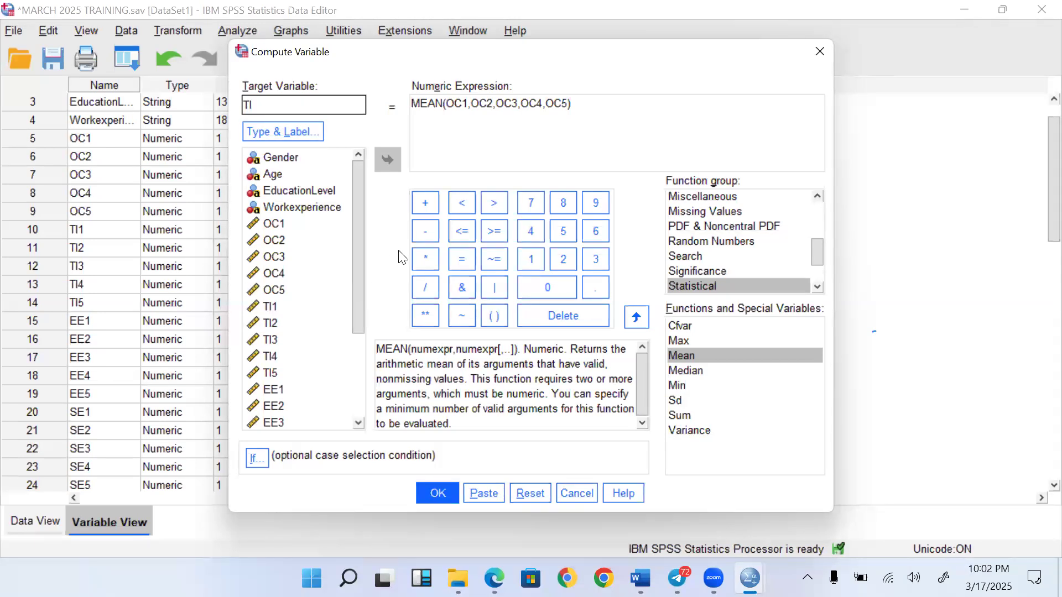
# Replace the OC items in the numeric expression so that it reads MEAN(TI1,TI2,TI3,TI4,TI5)
pyautogui.click(557, 108)
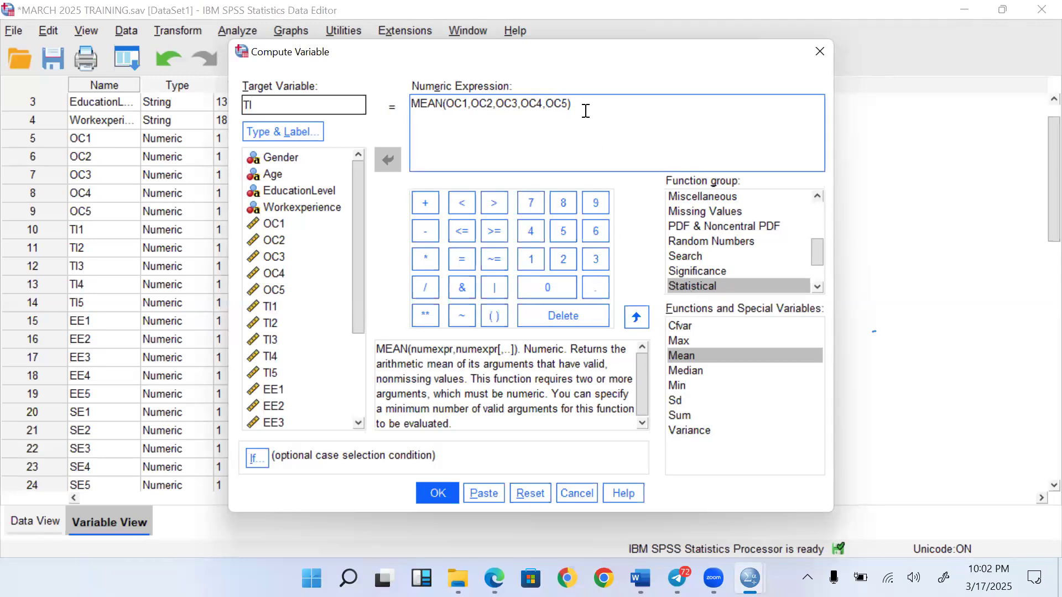
pyautogui.press('BackSpace')
pyautogui.press('BackSpace')
pyautogui.press('BackSpace')
pyautogui.press('BackSpace')
pyautogui.press('BackSpace')
pyautogui.press('BackSpace')
pyautogui.press('BackSpace')
pyautogui.press('BackSpace')
pyautogui.press('BackSpace')
pyautogui.press('BackSpace')
pyautogui.press('BackSpace')
pyautogui.press('BackSpace')
pyautogui.press('BackSpace')
pyautogui.press('BackSpace')
pyautogui.press('BackSpace')
pyautogui.press('BackSpace')
pyautogui.press('BackSpace')
pyautogui.press('BackSpace')
pyautogui.press('BackSpace')
pyautogui.press('BackSpace')
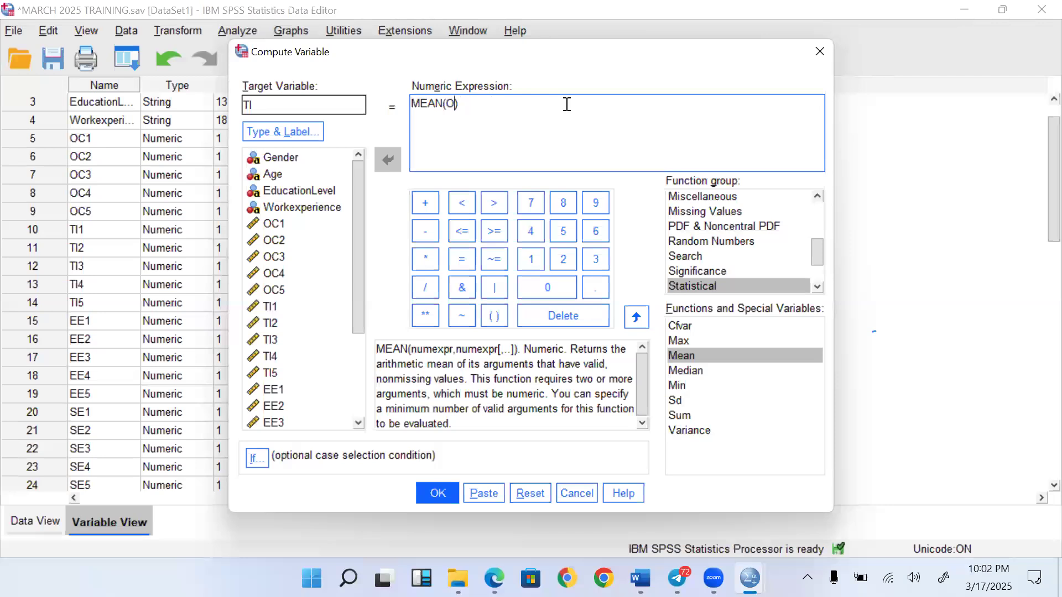
pyautogui.write('(TI1,TI2,TI3,TI4,TI5')
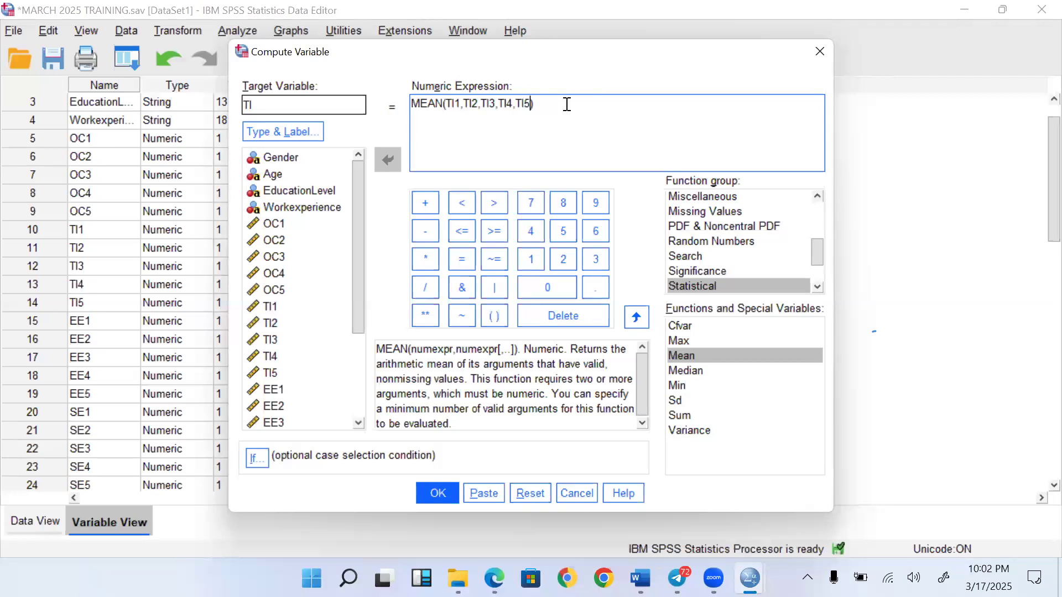
# Run the computation of TI, minimize the output viewer and check the end of the variable list
pyautogui.click(437, 493)
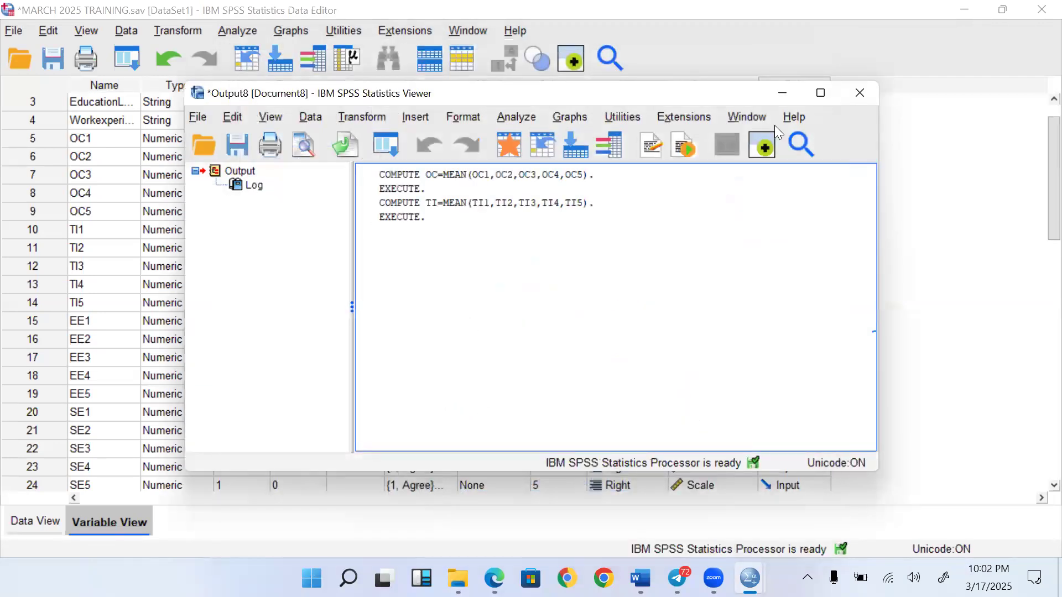
pyautogui.click(788, 101)
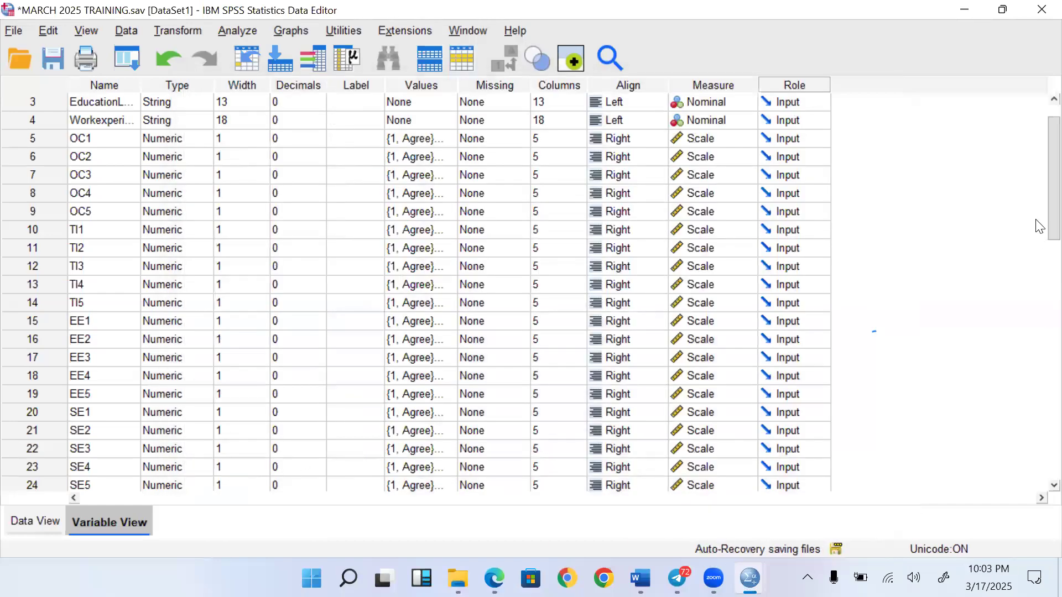
pyautogui.scroll(-6, 1036, 233)
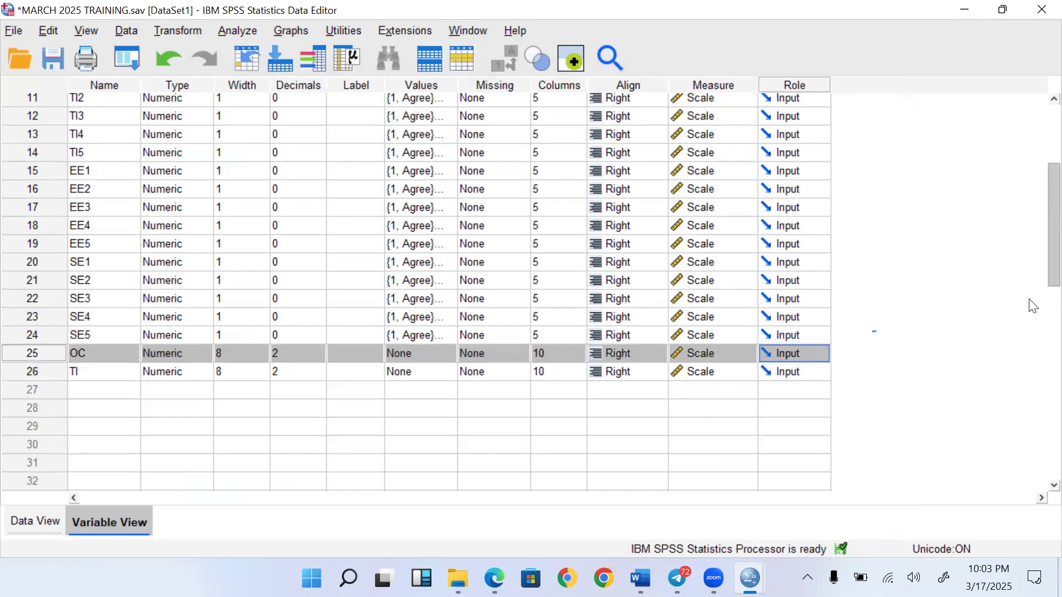
pyautogui.scroll(3, 1039, 310)
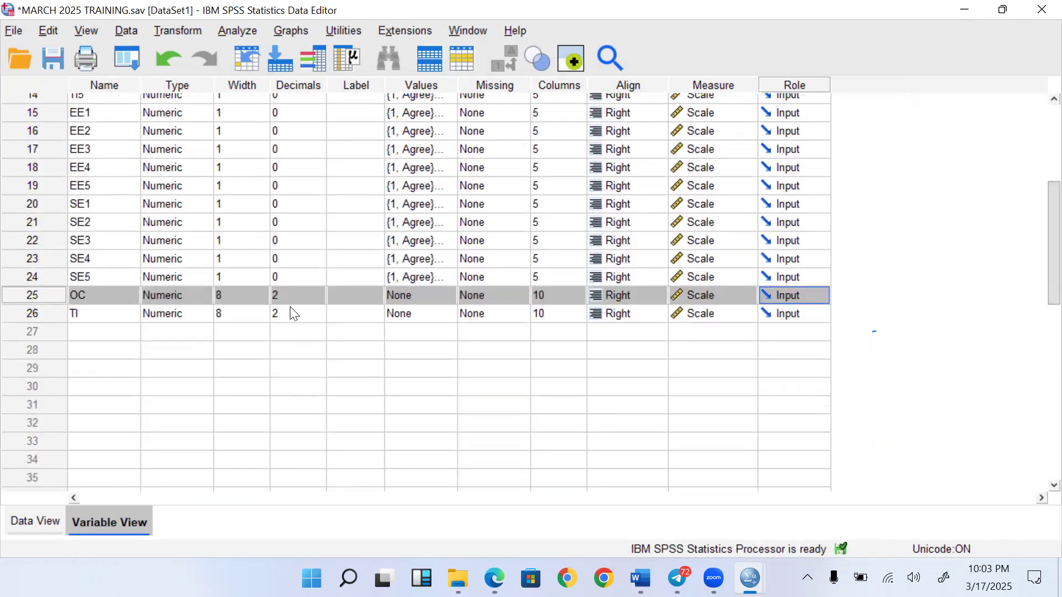
# Start another Compute Variable operation with EE as the target variable
pyautogui.click(176, 30)
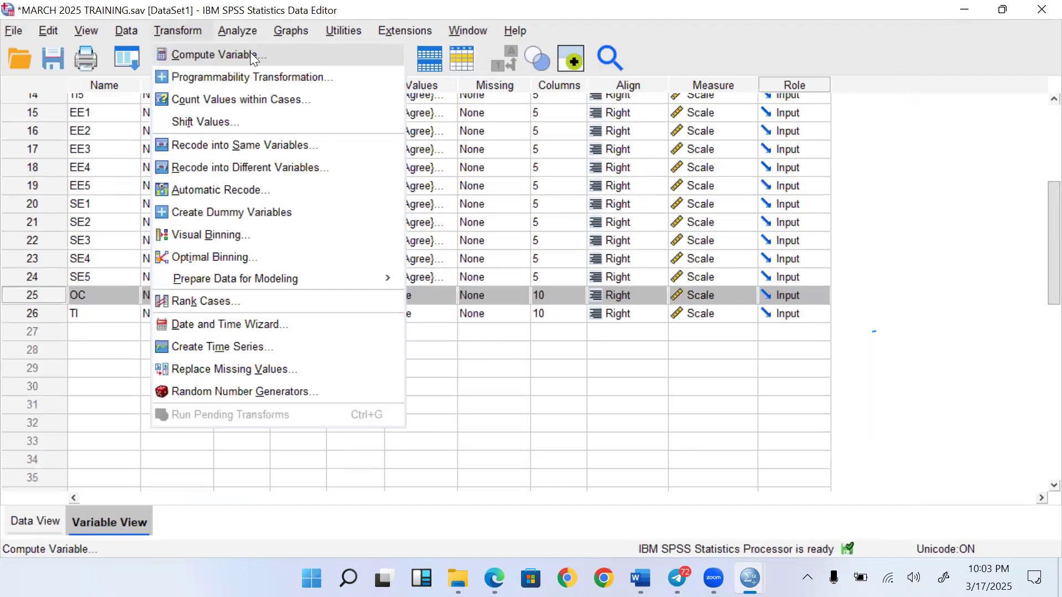
pyautogui.click(376, 56)
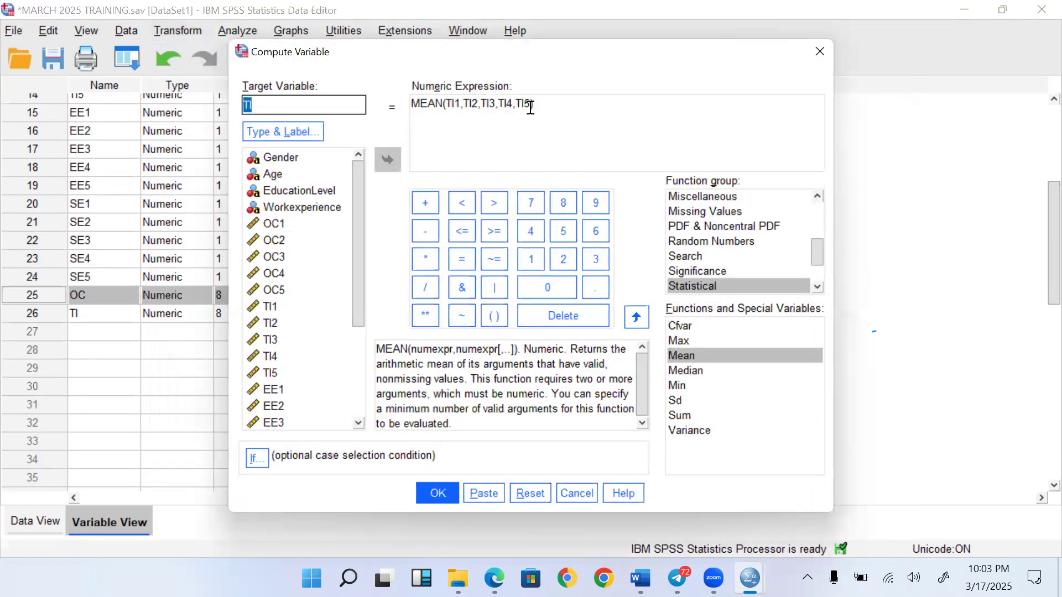
pyautogui.click(350, 103)
pyautogui.press('BackSpace')
pyautogui.press('BackSpace')
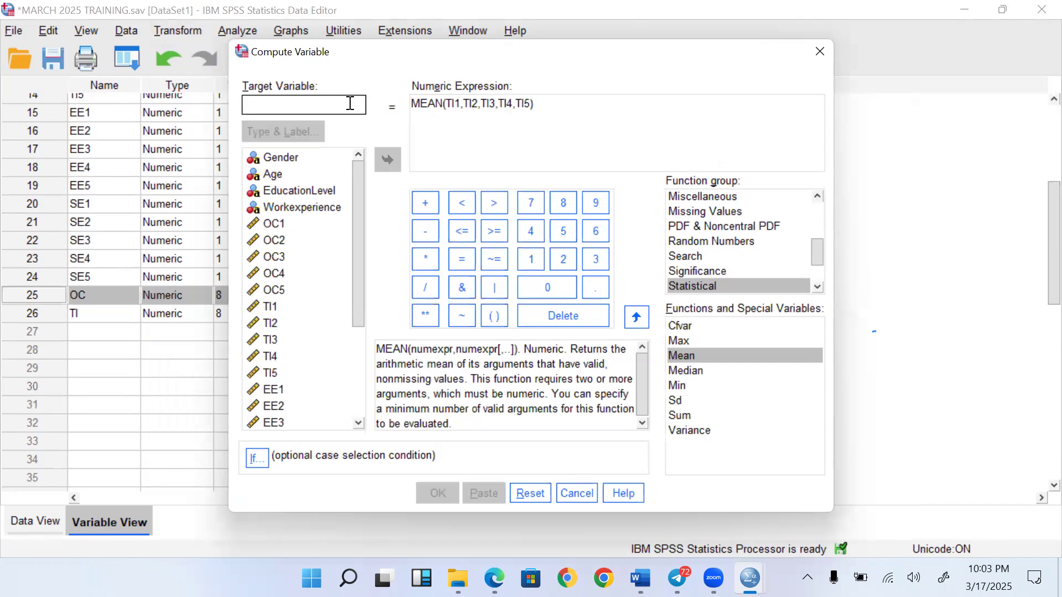
pyautogui.write('EE')
# Replace the TI items in the numeric expression so that it reads MEAN(EE1,EE2,EE3,EE4,EE5)
pyautogui.click(528, 101)
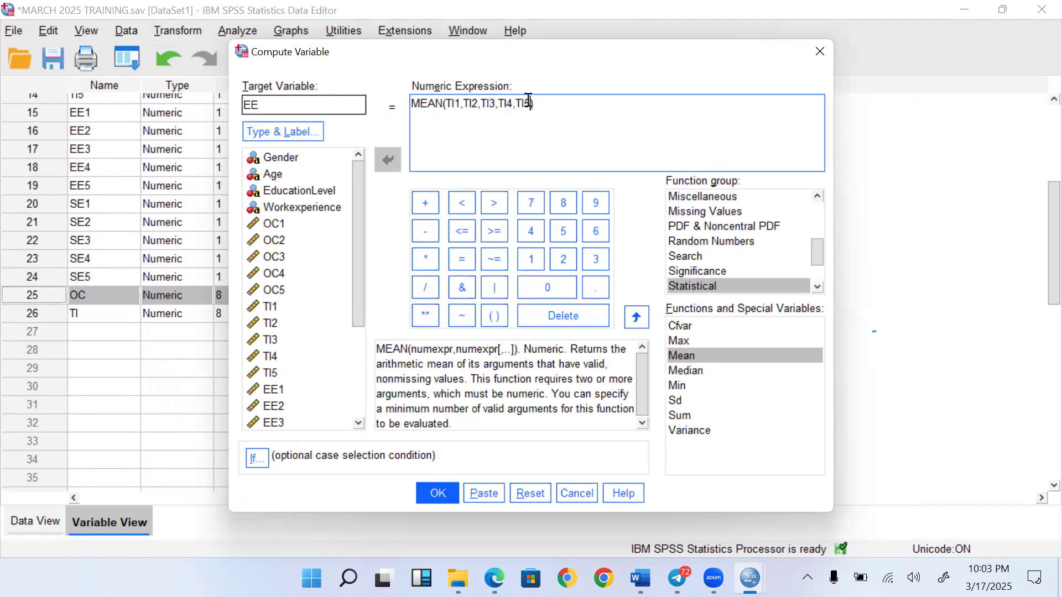
pyautogui.press('BackSpace')
pyautogui.press('BackSpace')
pyautogui.press('BackSpace')
pyautogui.press('BackSpace')
pyautogui.press('BackSpace')
pyautogui.press('BackSpace')
pyautogui.press('BackSpace')
pyautogui.press('BackSpace')
pyautogui.press('BackSpace')
pyautogui.press('BackSpace')
pyautogui.press('BackSpace')
pyautogui.press('BackSpace')
pyautogui.press('BackSpace')
pyautogui.press('BackSpace')
pyautogui.press('BackSpace')
pyautogui.press('BackSpace')
pyautogui.press('BackSpace')
pyautogui.press('BackSpace')
pyautogui.press('BackSpace')
pyautogui.write('EE1,EE2,EE3,EE4,EE5')
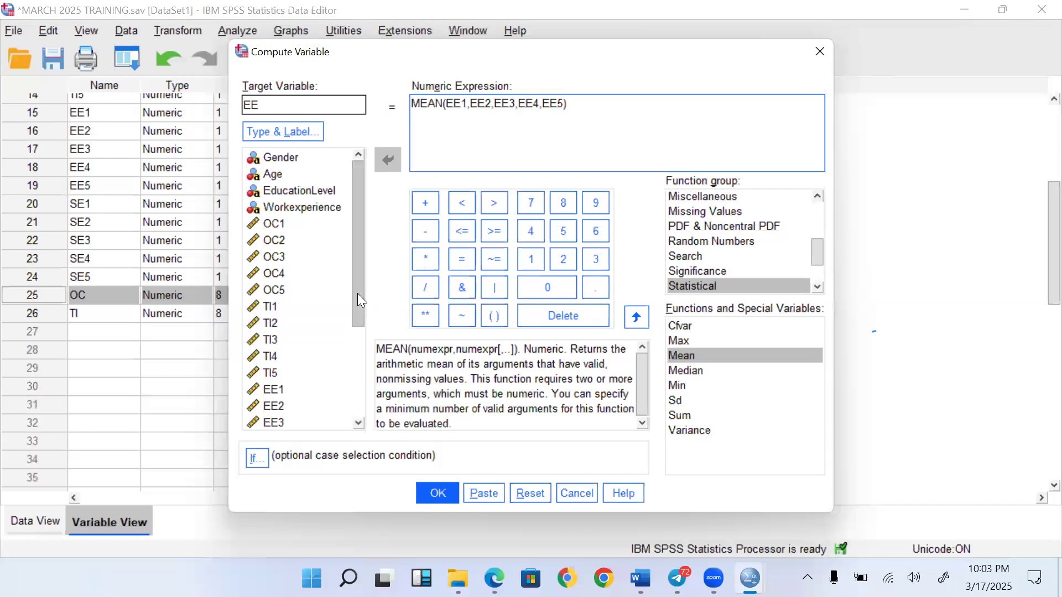
# Run the computation of EE and minimize the output viewer
pyautogui.moveTo(356, 293); pyautogui.dragTo(359, 366)
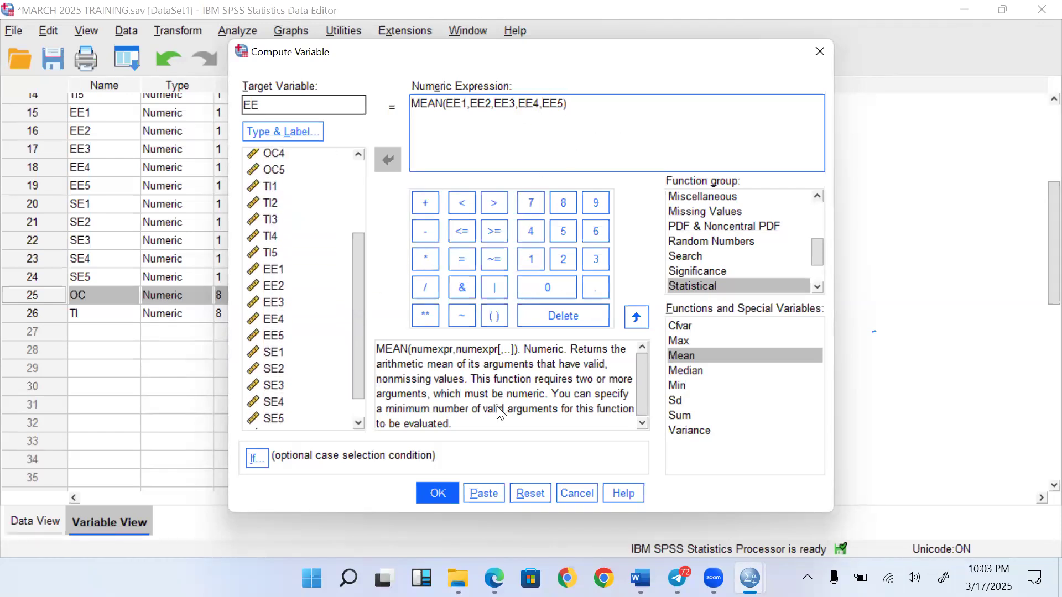
pyautogui.click(439, 494)
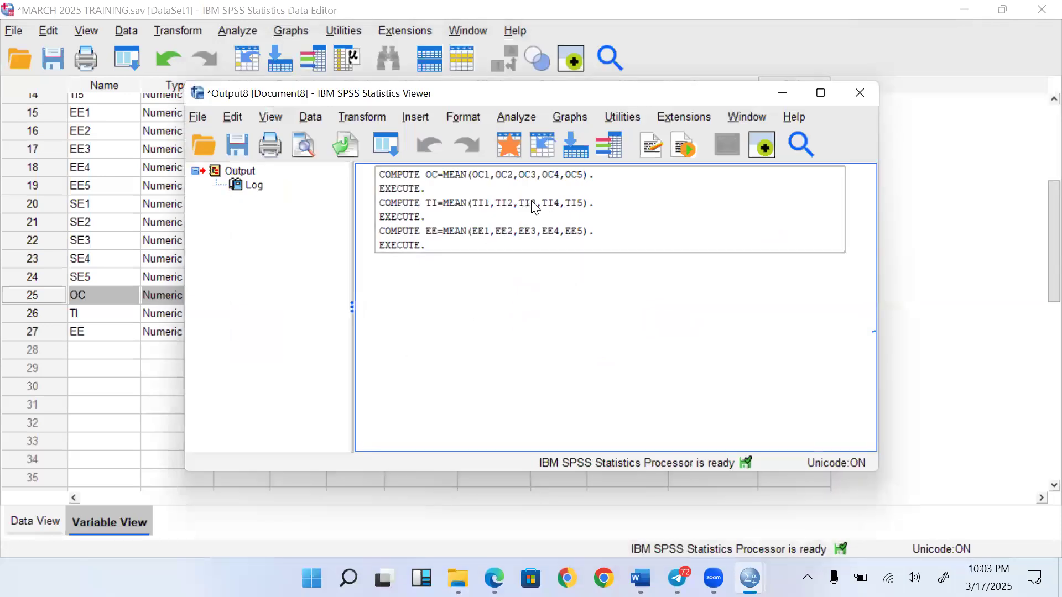
pyautogui.click(782, 93)
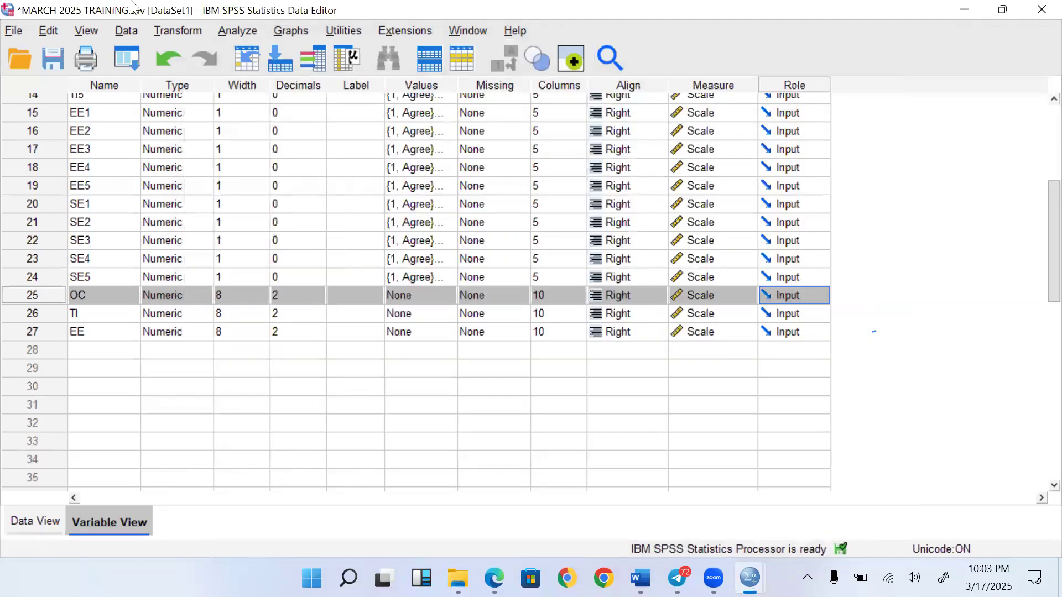
# Start another Compute Variable operation with SE as the target variable
pyautogui.click(166, 31)
pyautogui.click(215, 58)
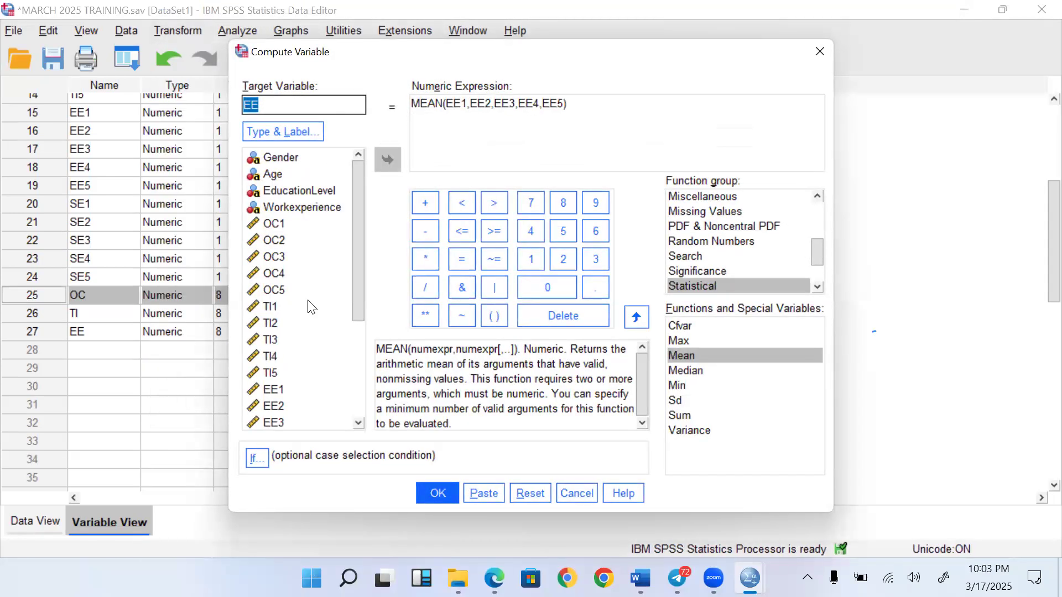
pyautogui.scroll(-4, 354, 418)
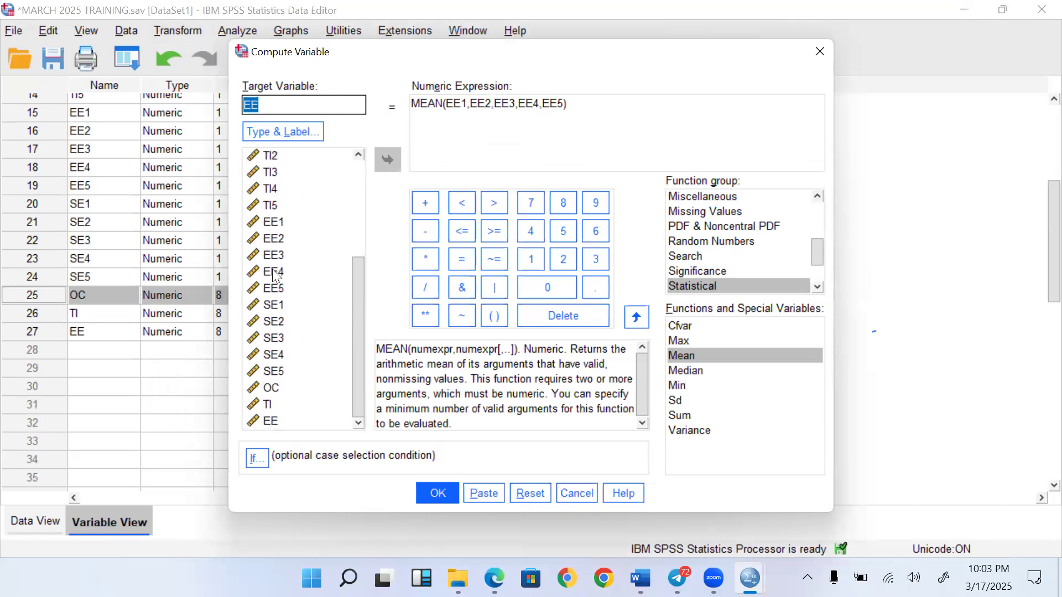
pyautogui.click(264, 104)
pyautogui.press('BackSpace')
pyautogui.press('BackSpace')
pyautogui.write('SE')
# Replace the EE items in the numeric expression so that it reads MEAN(SE1,SE2,SE3,SE4,SE5)
pyautogui.click(559, 103)
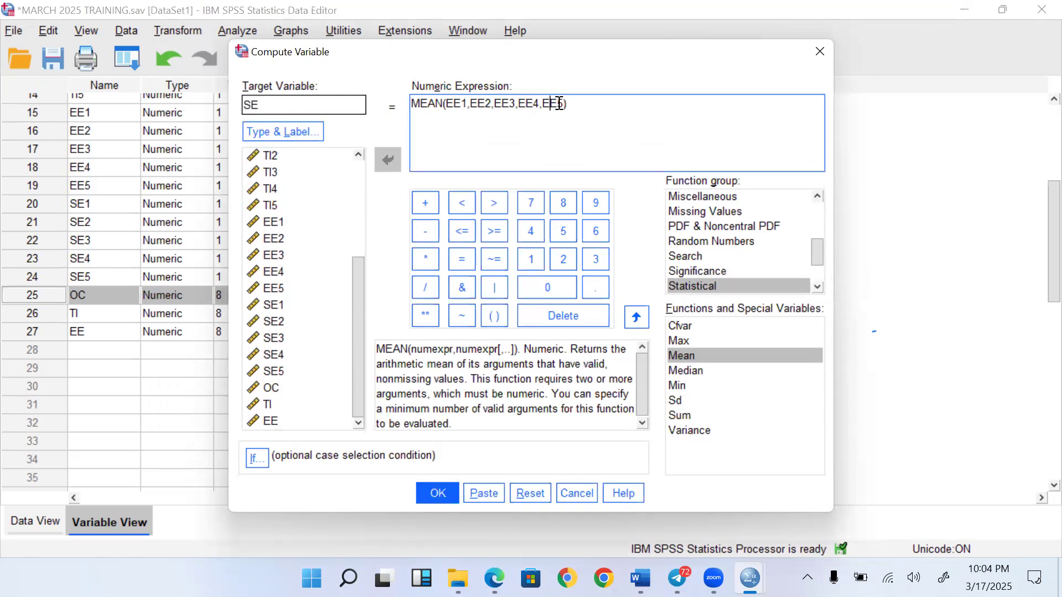
pyautogui.press('BackSpace')
pyautogui.write('S')
pyautogui.press('Left')
pyautogui.press('Left')
pyautogui.press('Left')
pyautogui.press('Left')
pyautogui.press('BackSpace')
pyautogui.write('S')
pyautogui.press('Left')
pyautogui.press('Left')
pyautogui.press('Left')
pyautogui.press('Left')
pyautogui.press('BackSpace')
pyautogui.write('S')
pyautogui.press('Left')
pyautogui.press('Left')
pyautogui.press('BackSpace')
pyautogui.write('S')
pyautogui.press('Left')
pyautogui.press('BackSpace')
pyautogui.write('S')
# Run the computation of SE, then close the output viewer without saving its contents
pyautogui.click(444, 490)
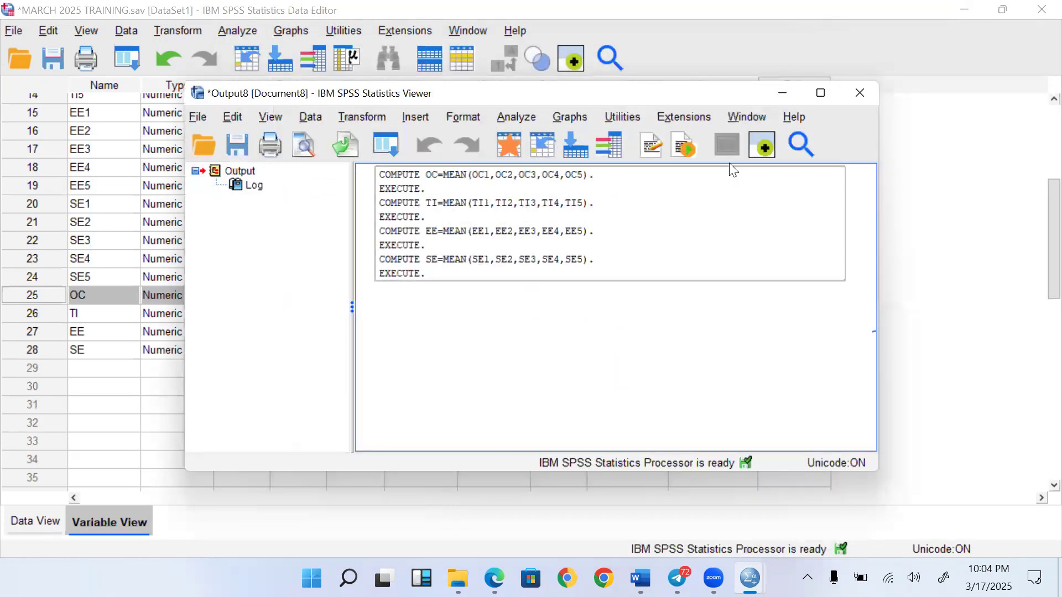
pyautogui.click(856, 91)
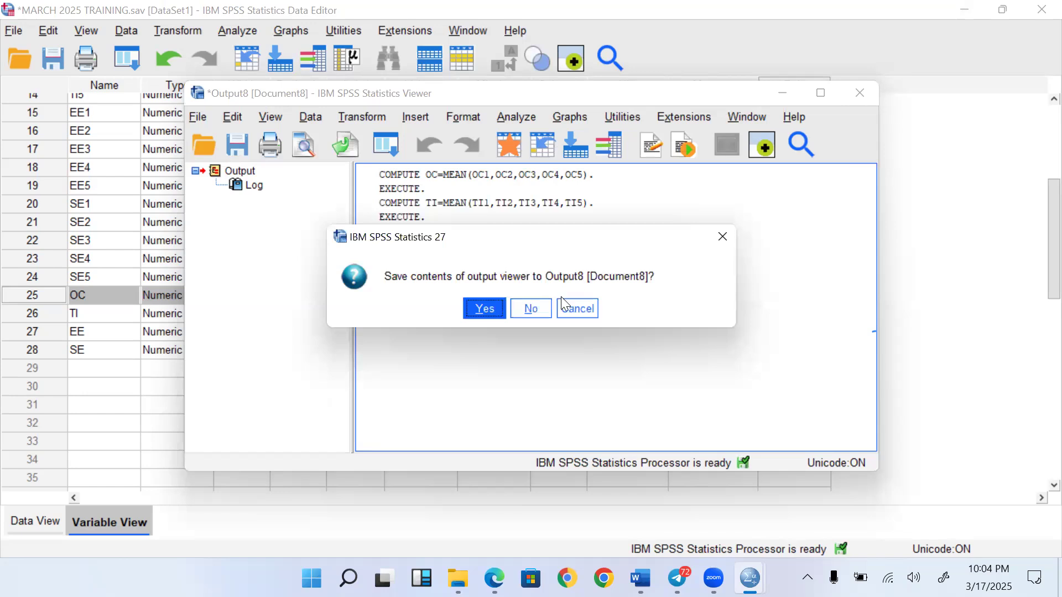
pyautogui.click(536, 307)
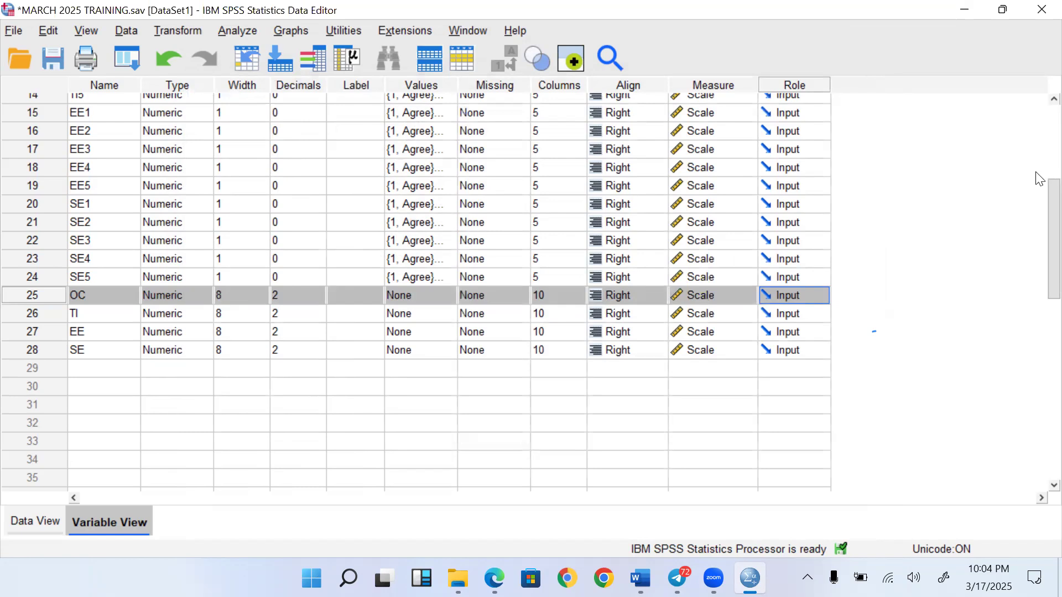
pyautogui.scroll(5, 1040, 196)
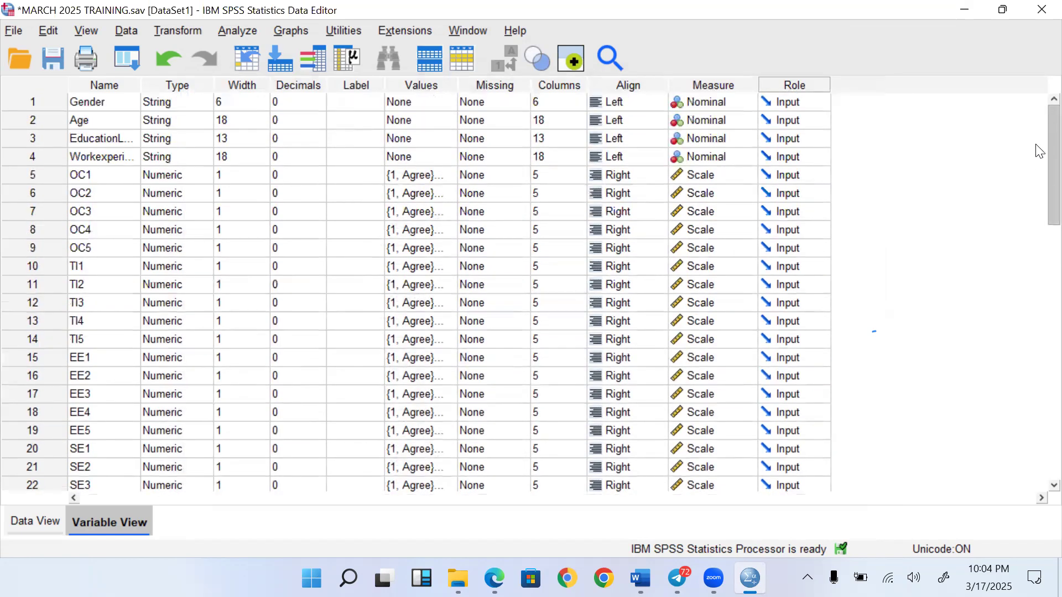
pyautogui.scroll(-4, 1036, 161)
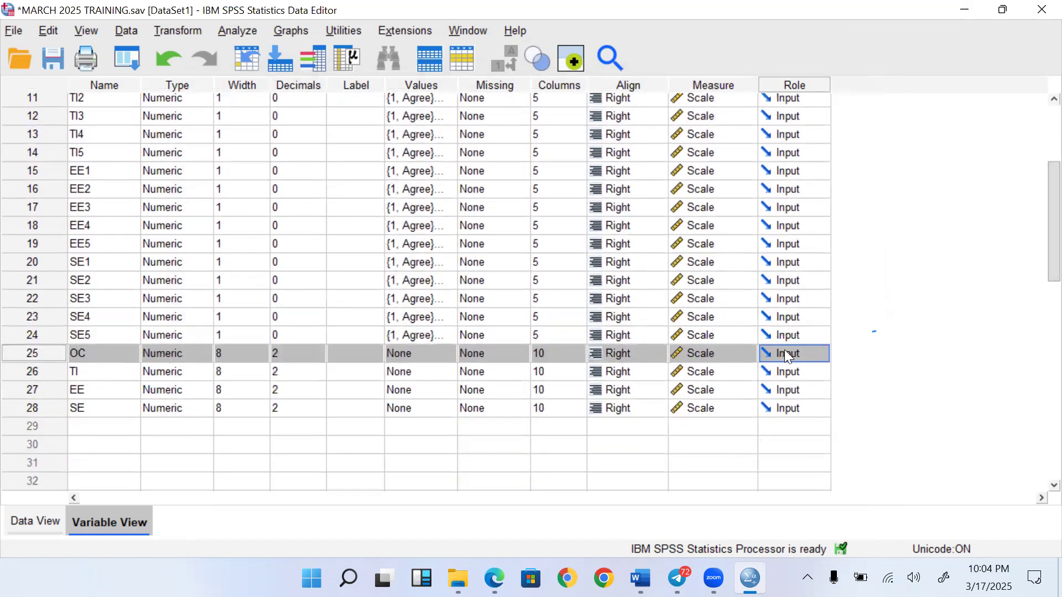